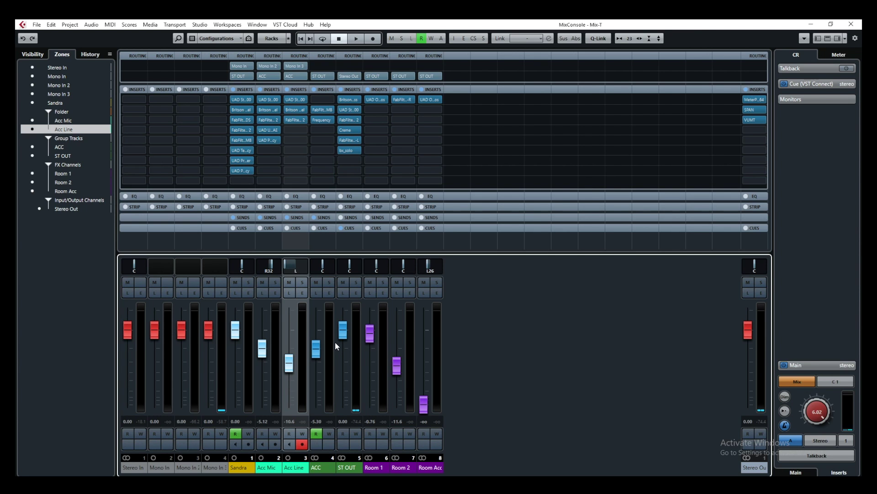
# Play the mix while toggling mute on the Acc Line channel to compare it with and without the direct signal.
pyautogui.click(289, 282)
pyautogui.press('space')
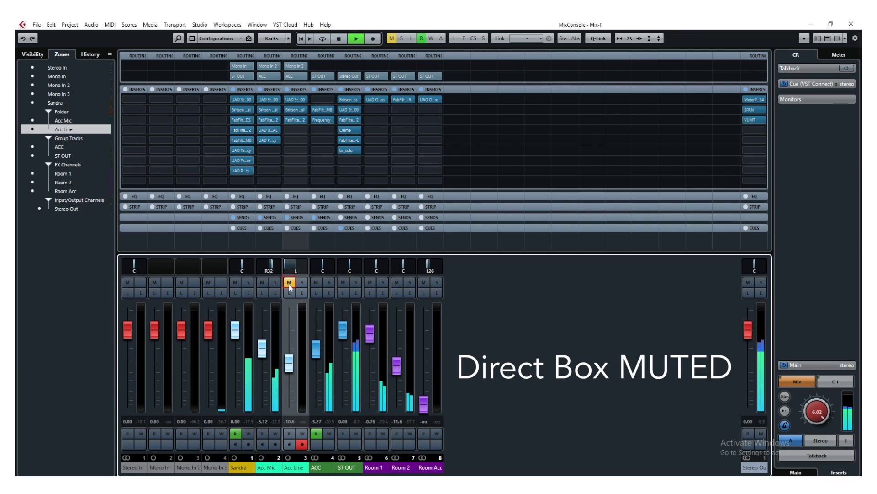
pyautogui.click(289, 282)
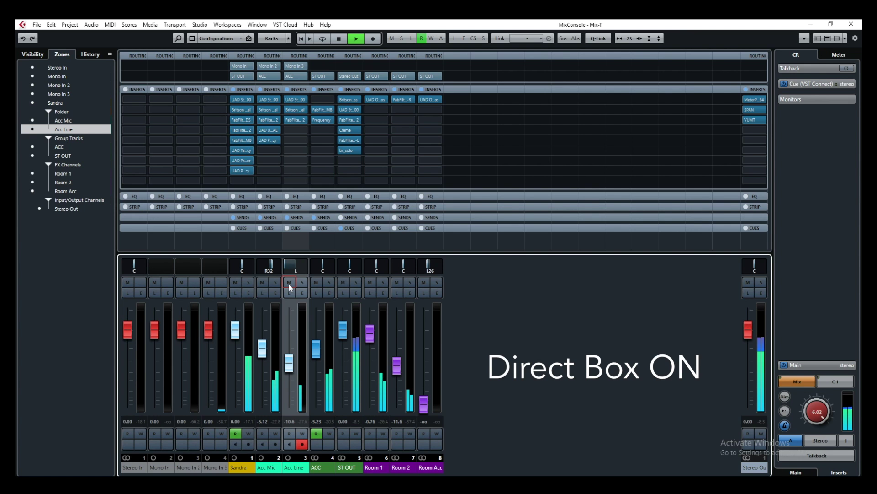
pyautogui.click(288, 282)
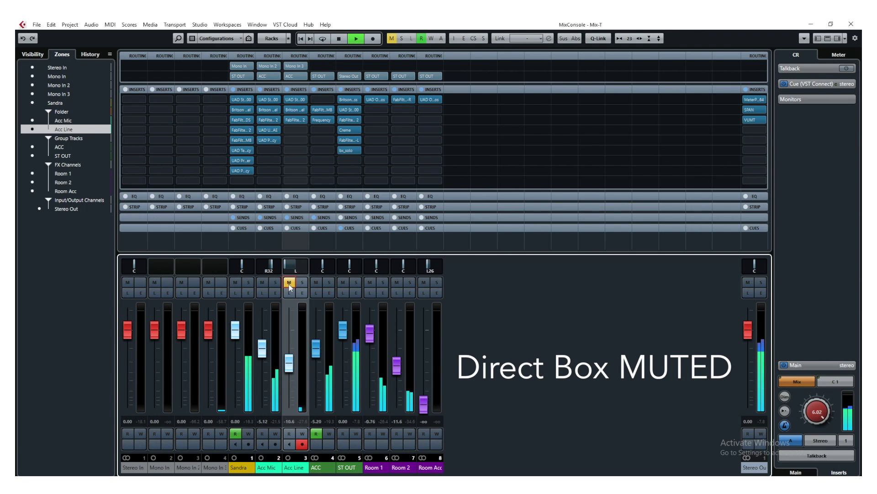
pyautogui.click(289, 282)
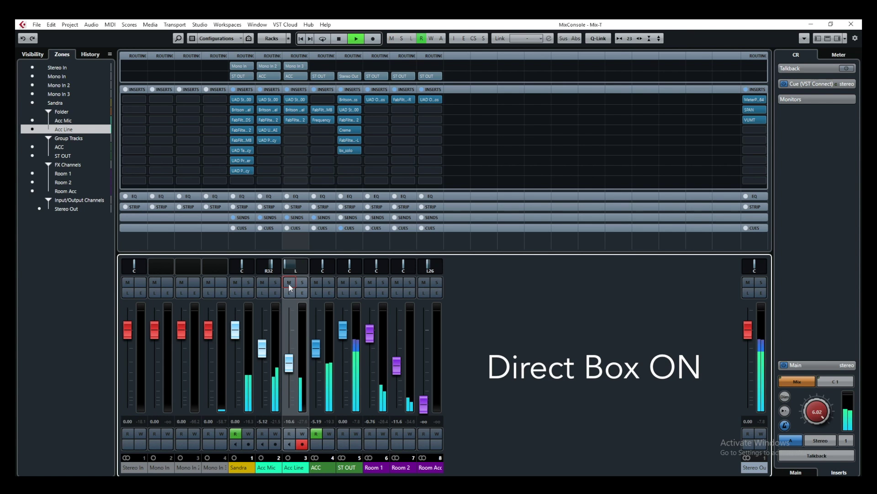
pyautogui.press('space')
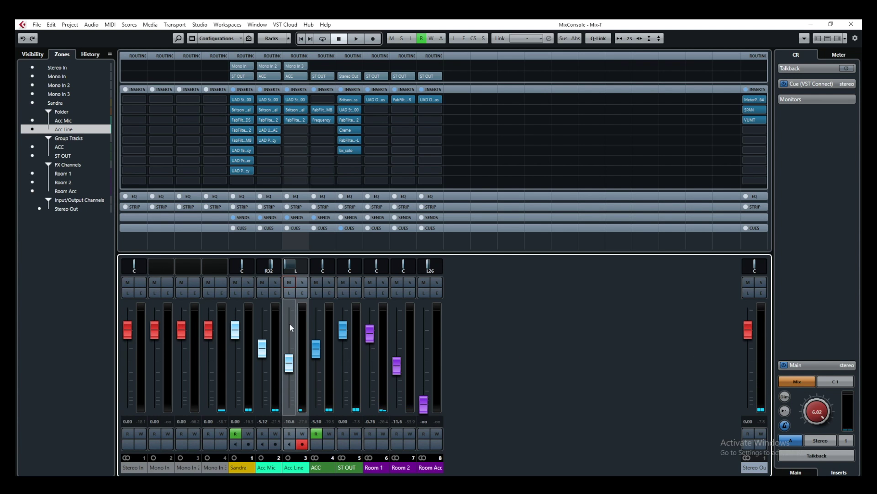
# Mute the Acc Line channel and solo Acc Mic to isolate the microphone signal.
pyautogui.click(287, 284)
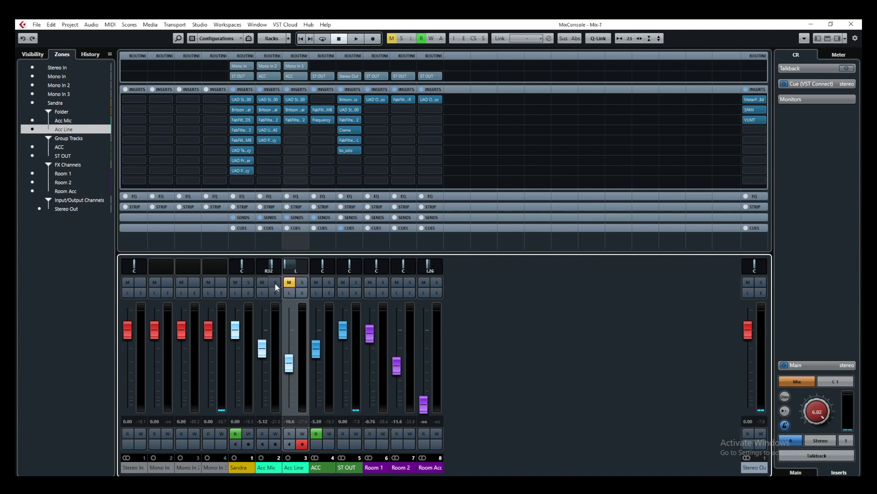
pyautogui.click(276, 283)
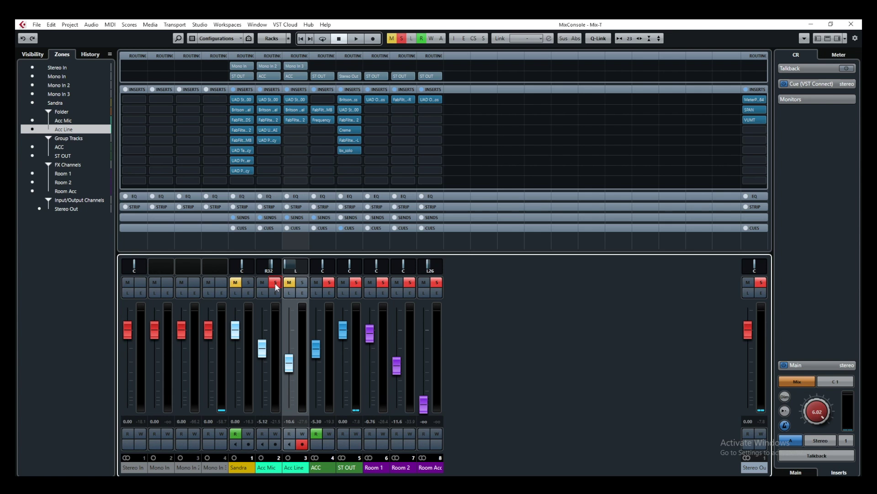
pyautogui.click(274, 293)
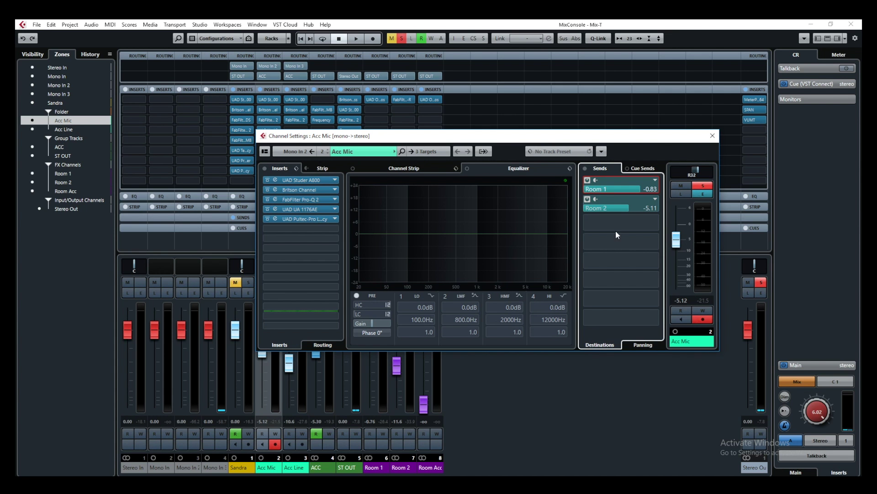
pyautogui.rightClick(609, 188)
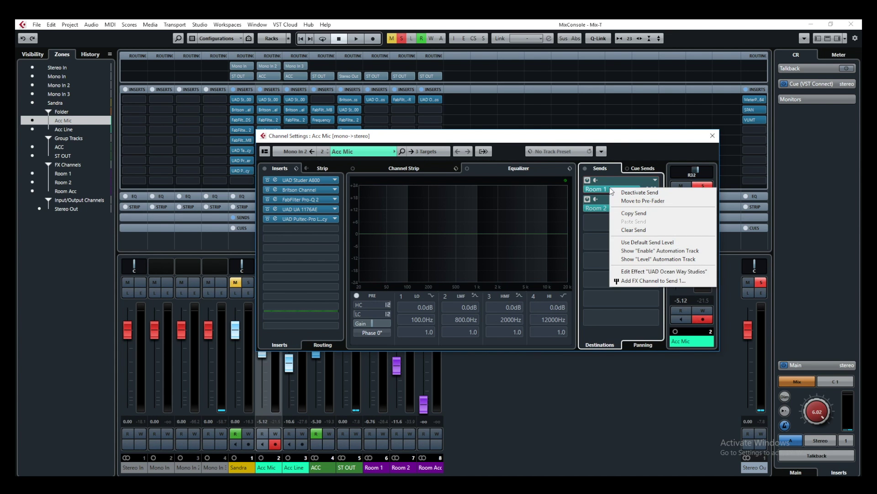
pyautogui.click(652, 272)
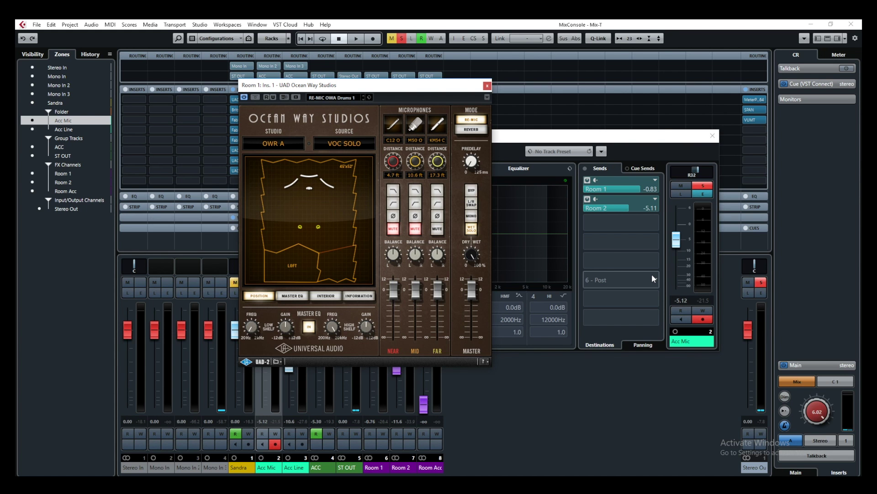
pyautogui.click(487, 86)
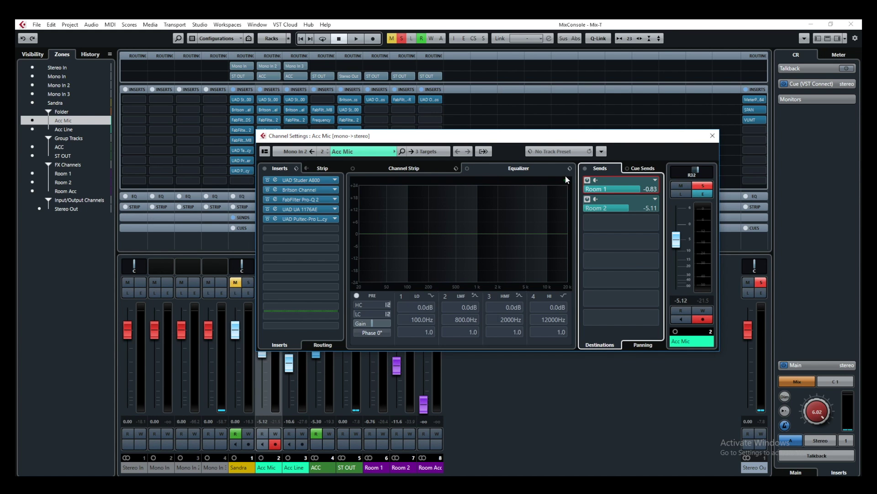
# View the FabFilter Pro-R effect behind Acc Mic's Room 2 send, check the send panning, and close the channel settings.
pyautogui.rightClick(609, 208)
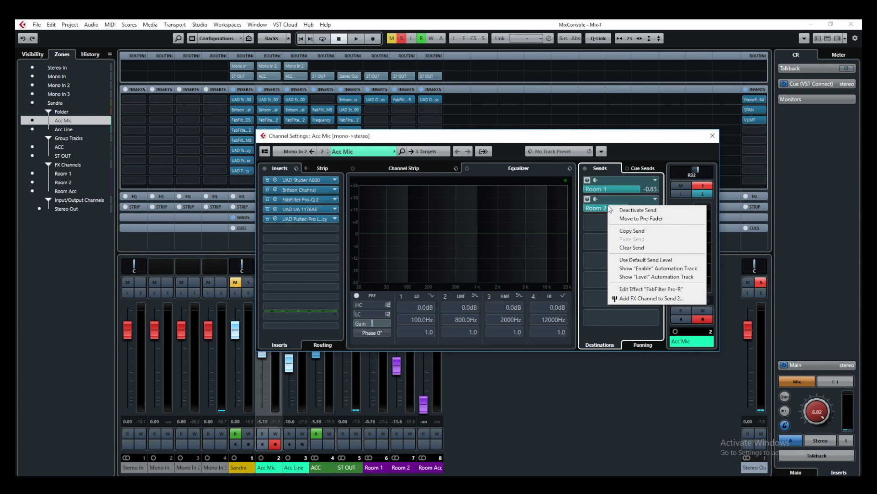
pyautogui.click(650, 289)
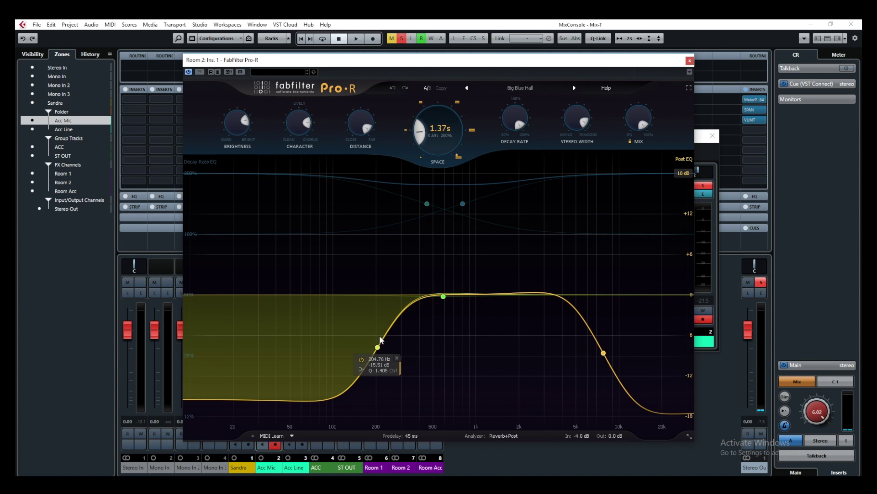
pyautogui.click(690, 60)
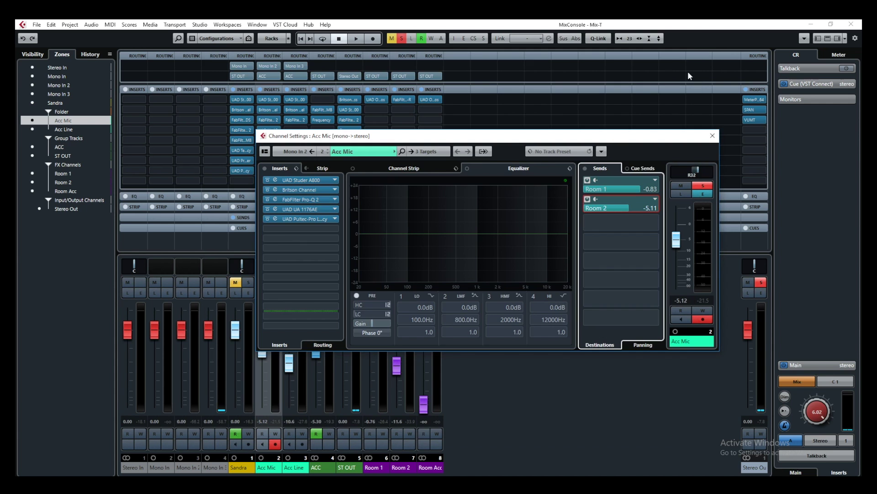
pyautogui.click(640, 346)
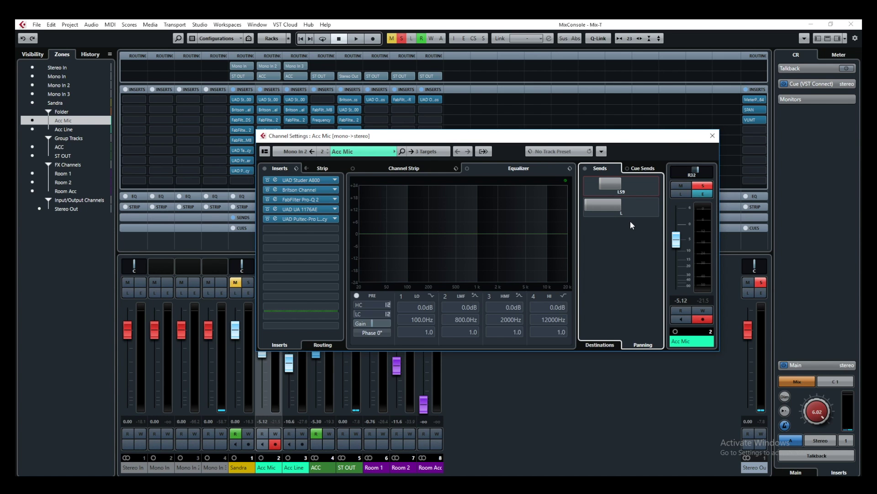
pyautogui.press('Escape')
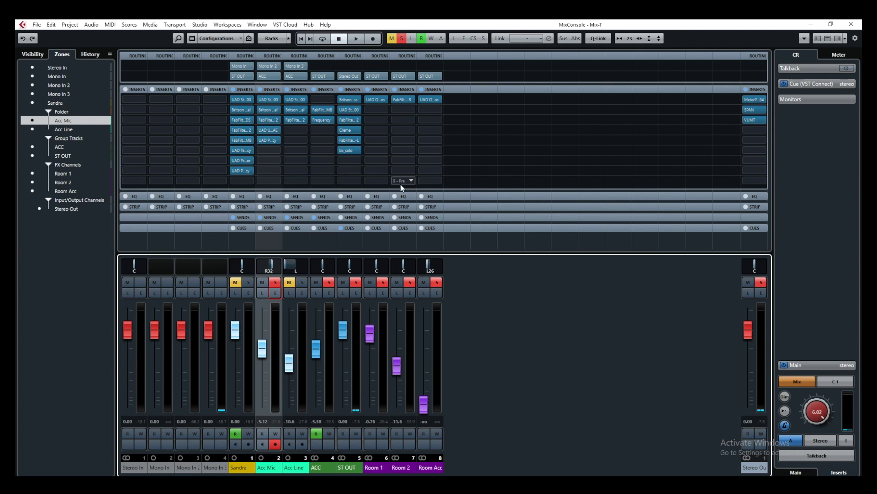
# Play the soloed Acc Mic with its sends bypassed and with them re-enabled to compare the sound.
pyautogui.click(260, 217)
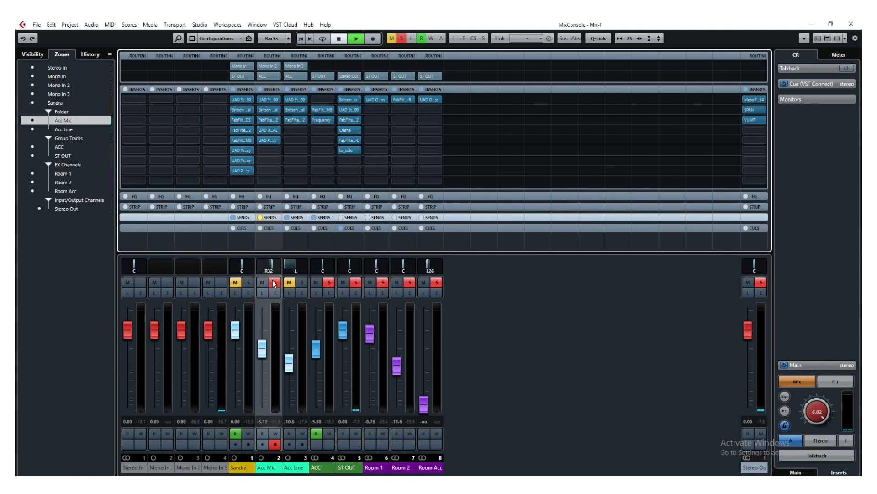
pyautogui.press('space')
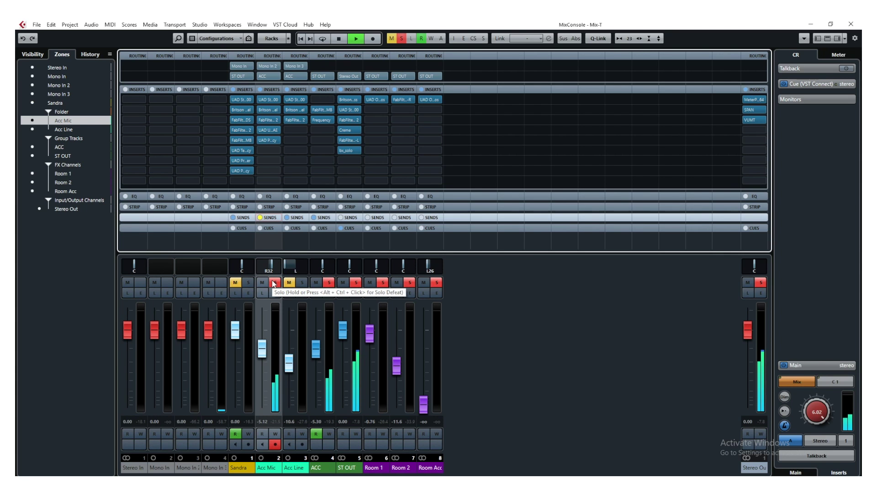
pyautogui.click(259, 217)
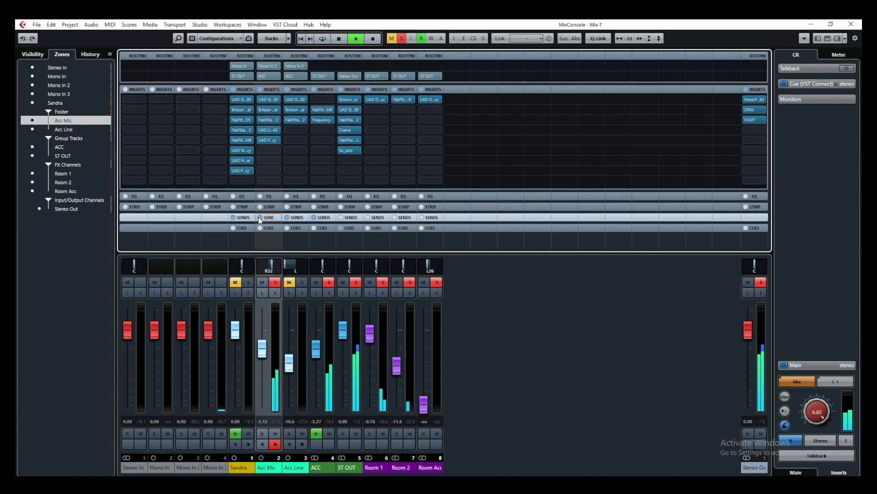
pyautogui.press('space')
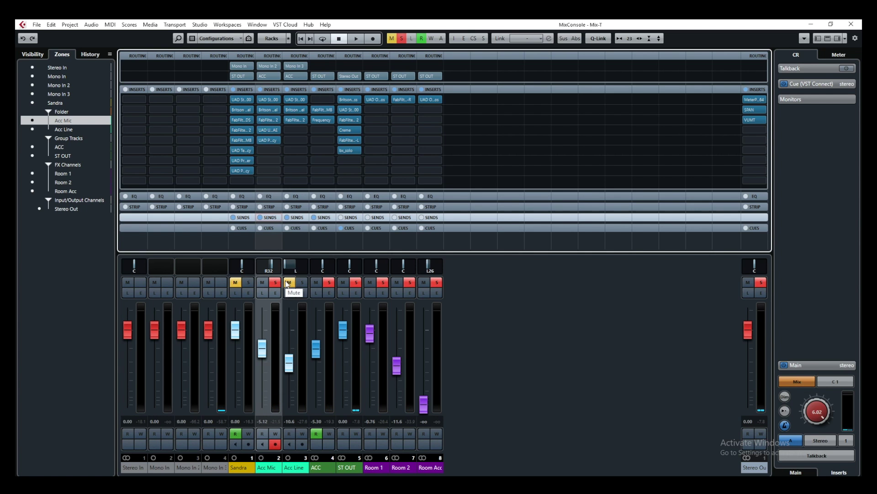
# Release the Acc Mic solo and solo the unmuted Acc Line channel with its pan centred.
pyautogui.click(275, 283)
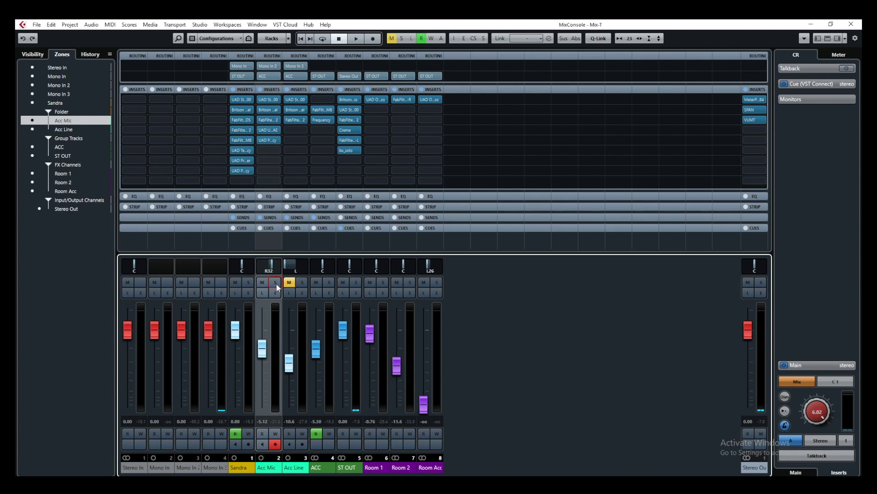
pyautogui.click(289, 282)
pyautogui.click(302, 283)
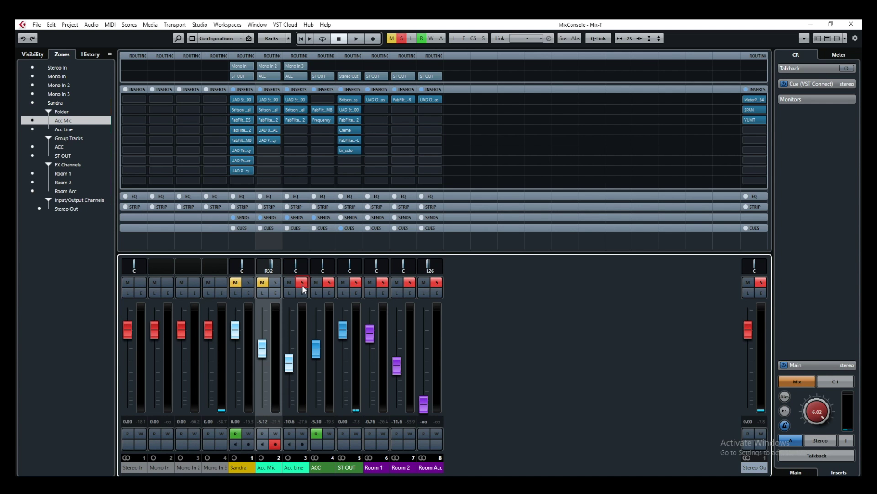
# Bypass Acc Line's inserts and sends and play it back to hear the dry signal.
pyautogui.click(287, 89)
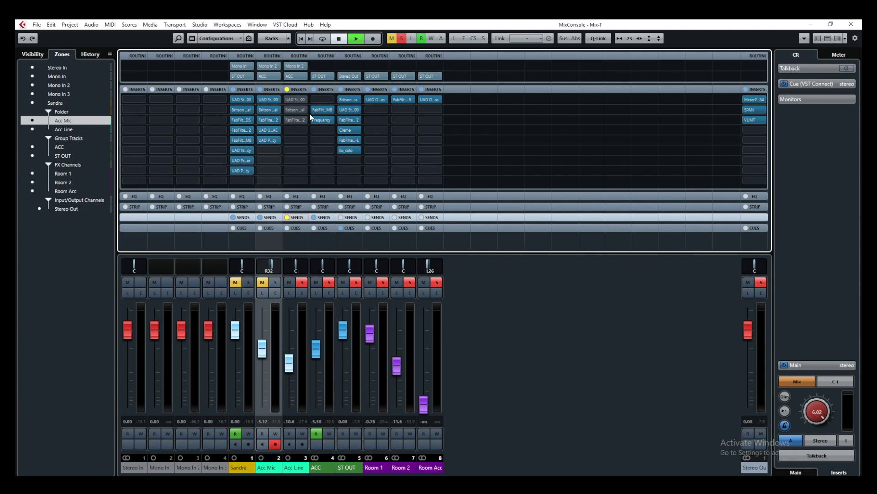
pyautogui.press('space')
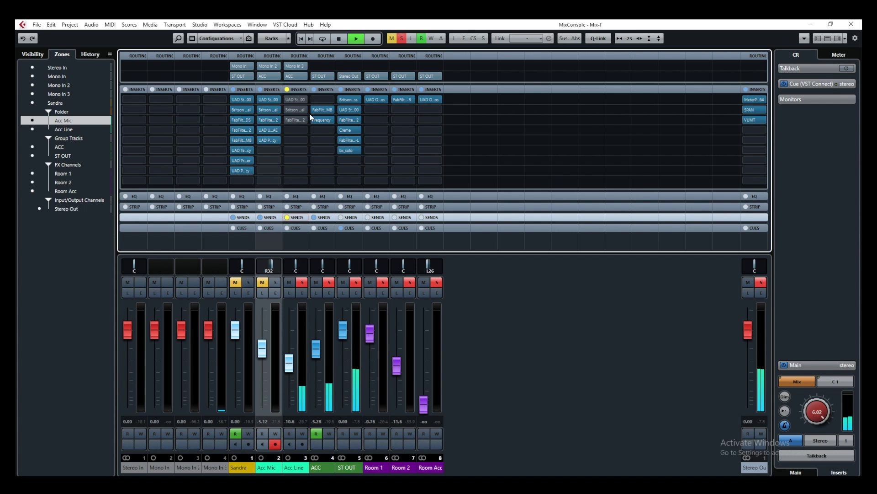
pyautogui.press('space')
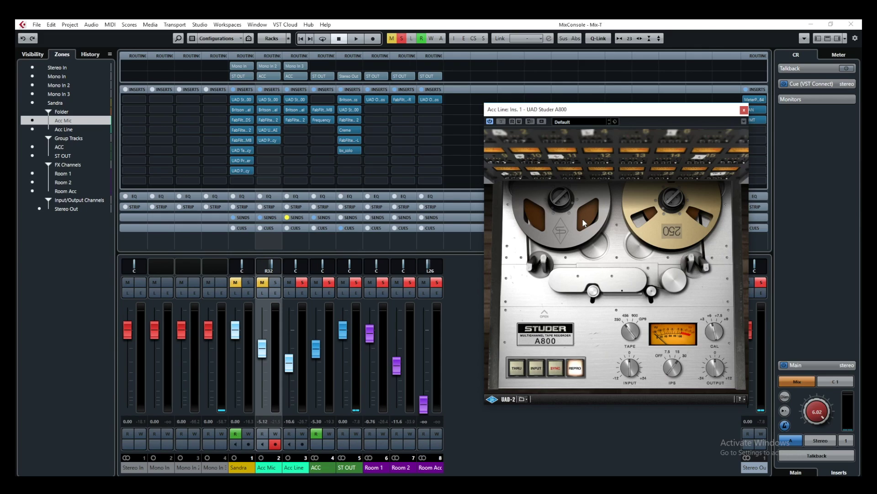
# Inspect Acc Line's insert plug-ins from the UAD Studer A800 through the FabFilter Pro-Q 2 and close their windows.
pyautogui.click(744, 110)
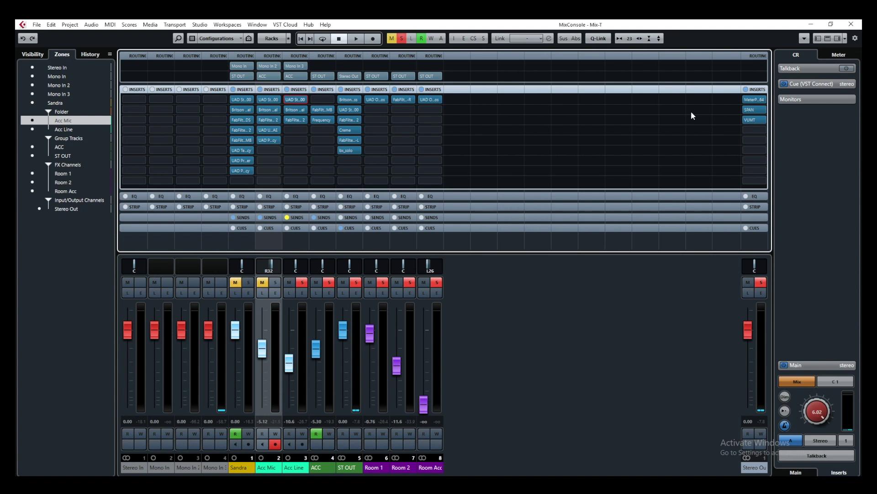
pyautogui.click(295, 110)
pyautogui.click(499, 122)
pyautogui.click(300, 119)
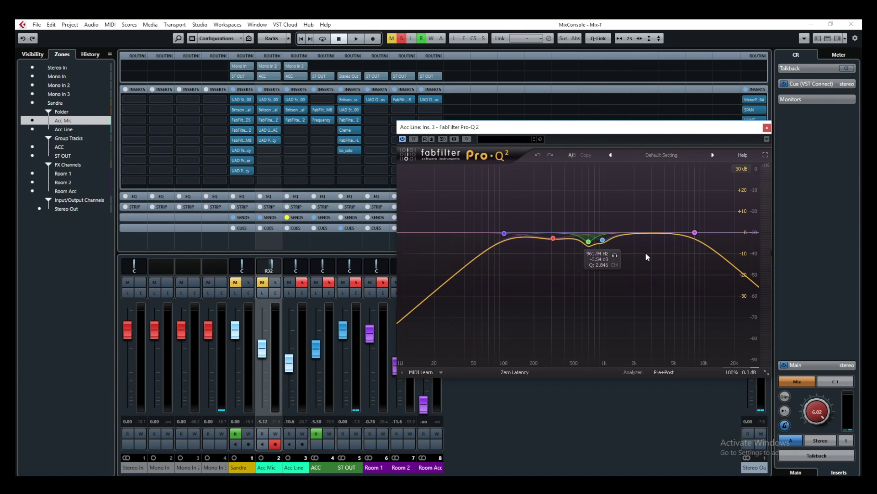
pyautogui.click(767, 128)
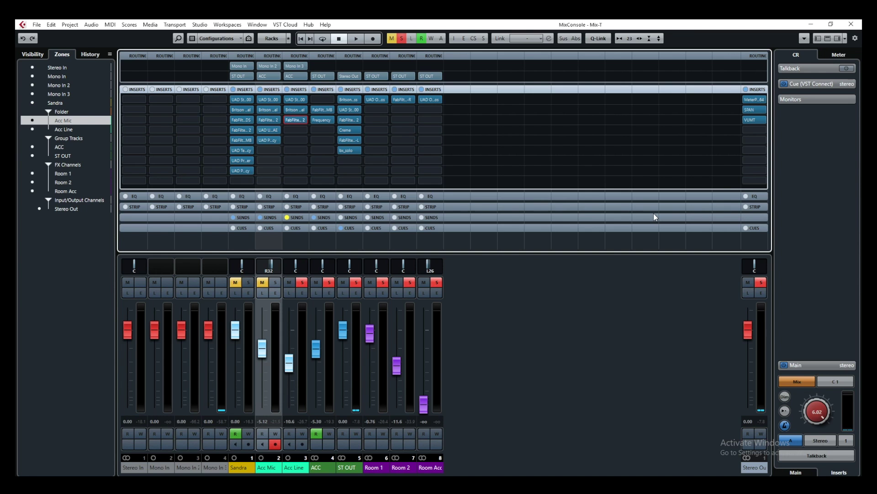
# Play Acc Line with its inserts active, stop playback, and re-enable its sends.
pyautogui.press('space')
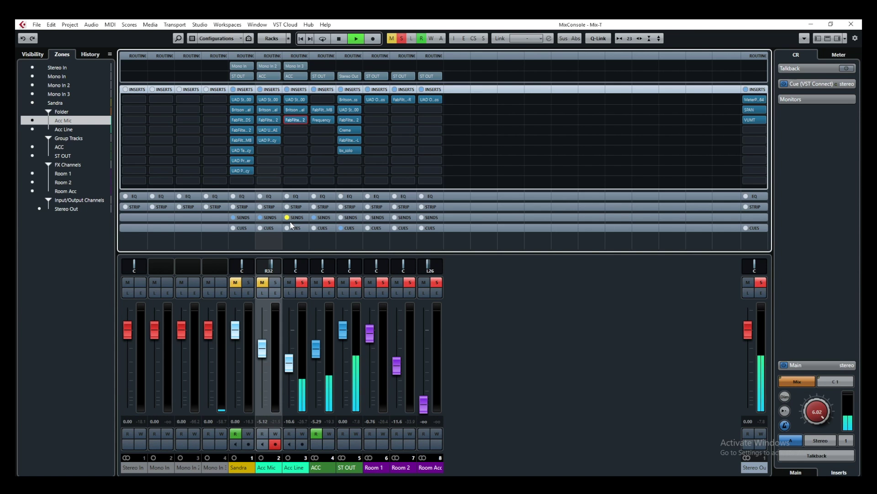
pyautogui.press('space')
pyautogui.click(287, 217)
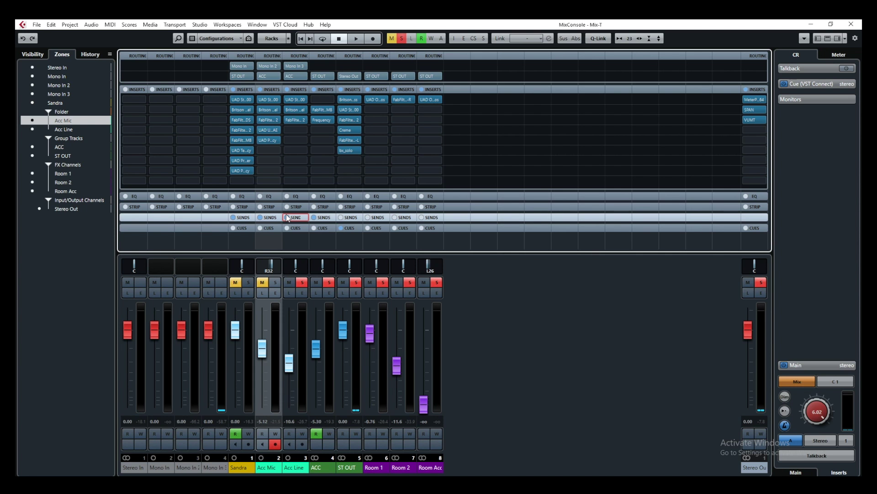
# Check the Acc Line sends in the sends rack and clear the active mutes and solos.
pyautogui.click(296, 217)
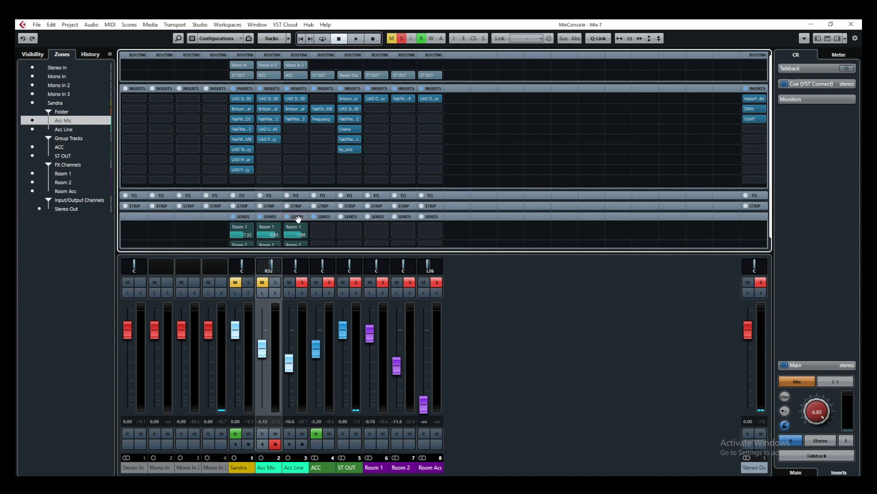
pyautogui.click(295, 168)
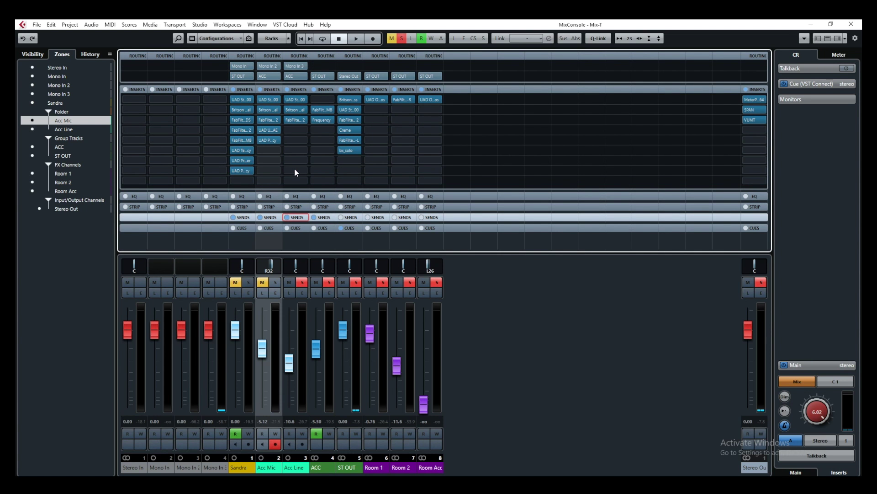
pyautogui.click(289, 282)
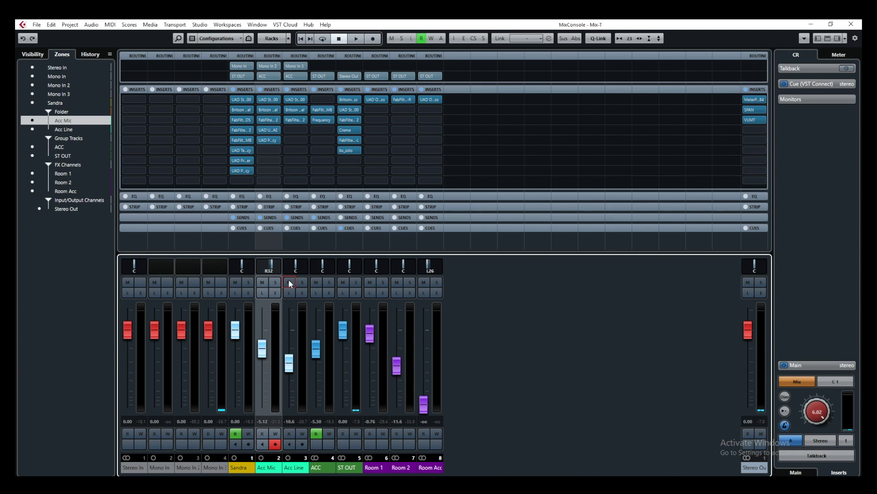
# Show the project window and zoom in near bar 2 on the Acc Mic and Acc Line waveforms.
pyautogui.press('F3')
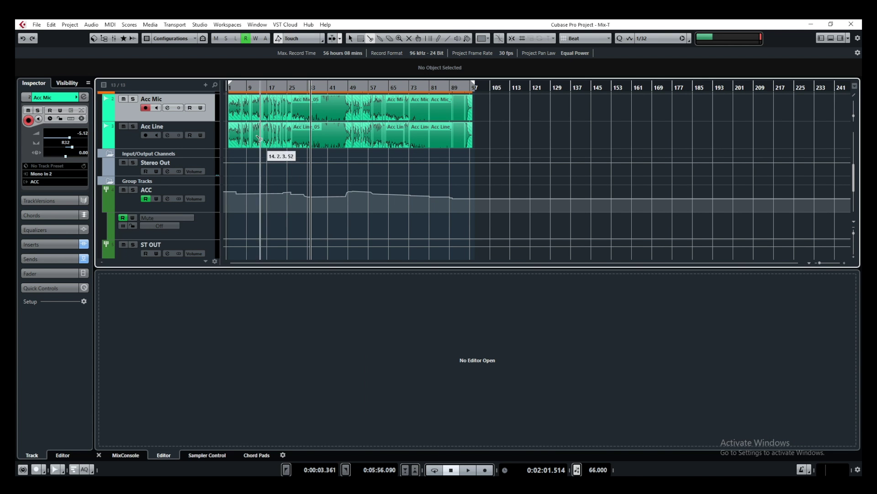
pyautogui.moveTo(237, 86)
pyautogui.mouseDown()
pyautogui.moveTo(371, 139)
pyautogui.moveTo(351, 144)
pyautogui.moveTo(384, 158)
pyautogui.moveTo(442, 134)
pyautogui.mouseUp()
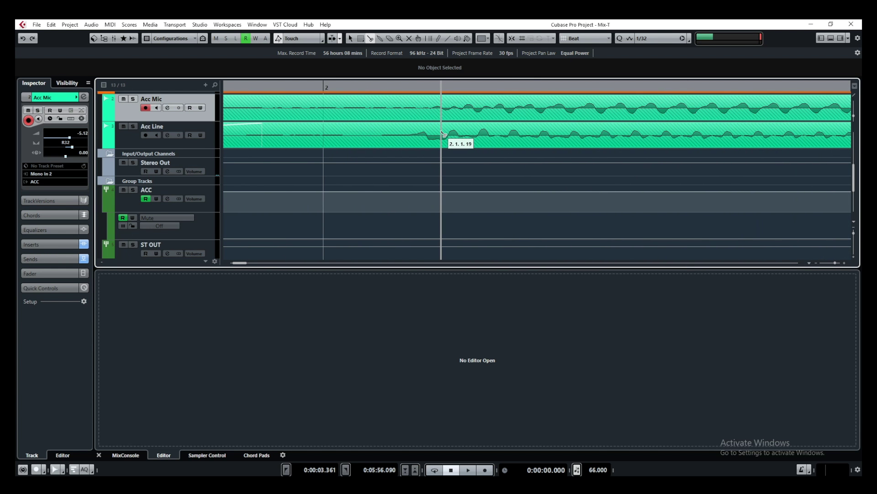
# Open the Acc Line event in the lower-zone editor and compare its waveform start with Acc Mic's around bar 2.
pyautogui.doubleClick(385, 136)
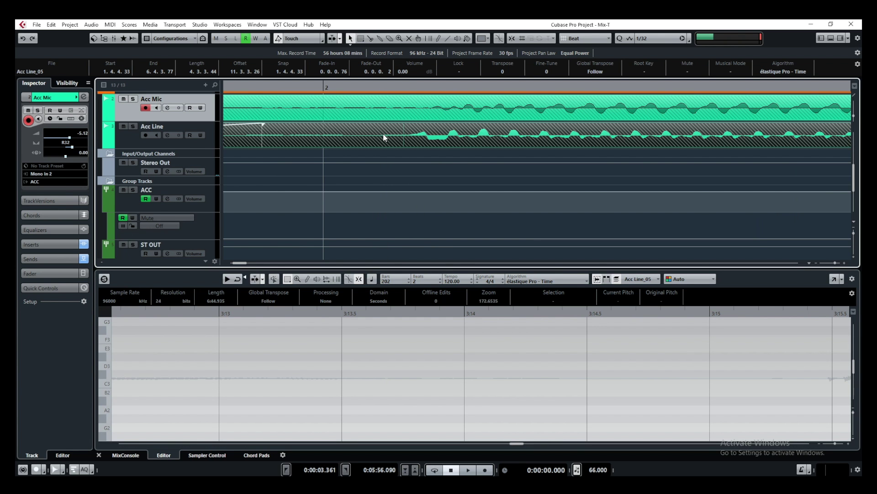
pyautogui.scroll(-2, 384, 136)
pyautogui.scroll(4, 385, 133)
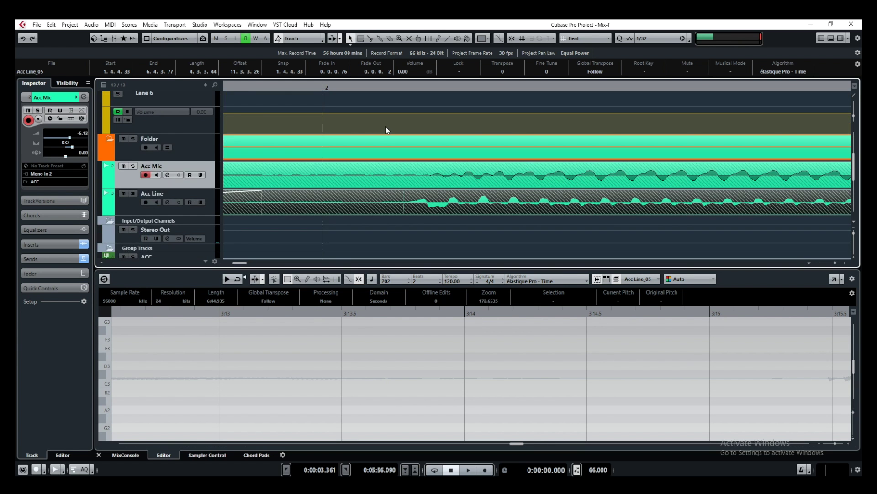
pyautogui.click(419, 178)
pyautogui.click(402, 205)
pyautogui.hotkey('shift', 'f')
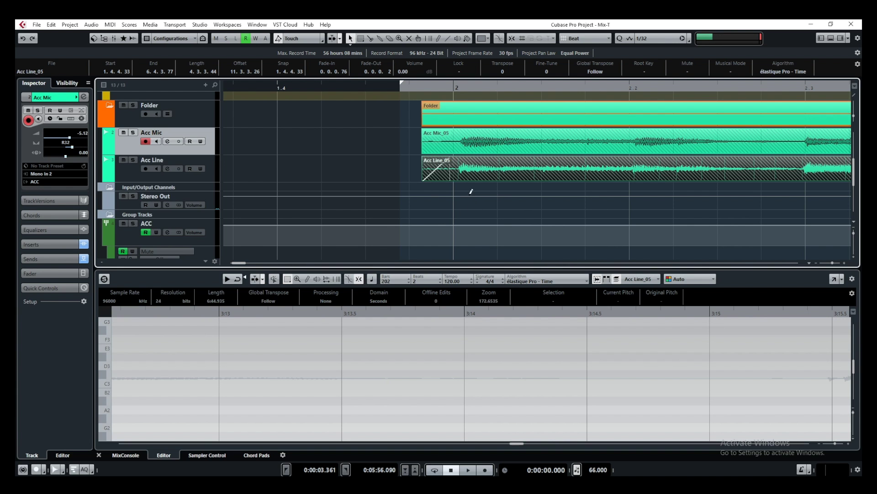
# Open the Acc Line channel settings, pan the channel fully left, and close the window.
pyautogui.click(203, 181)
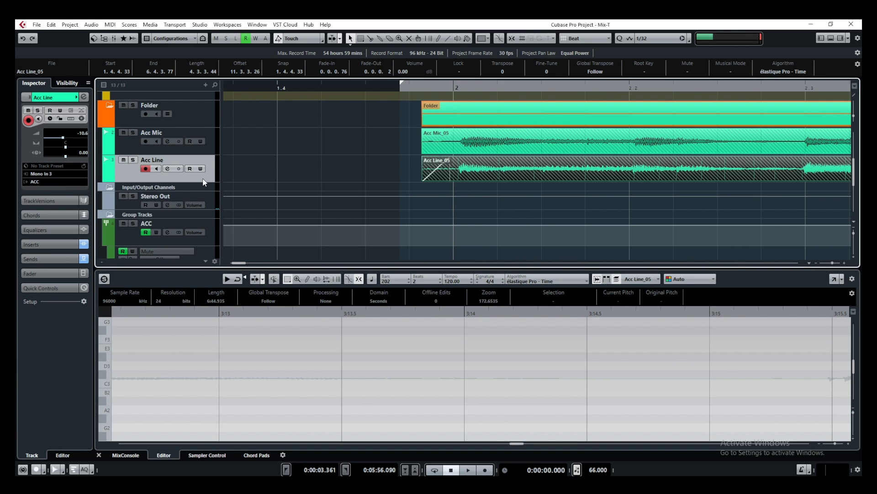
pyautogui.click(167, 169)
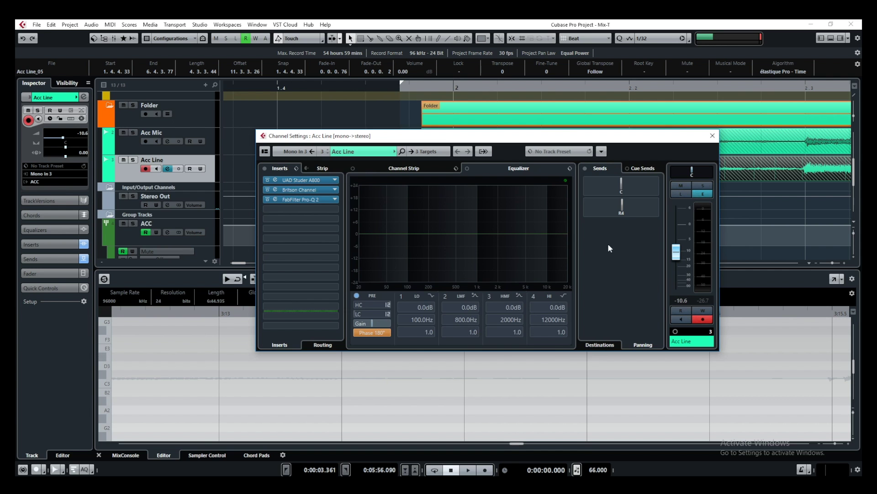
pyautogui.moveTo(691, 172); pyautogui.dragTo(642, 178)
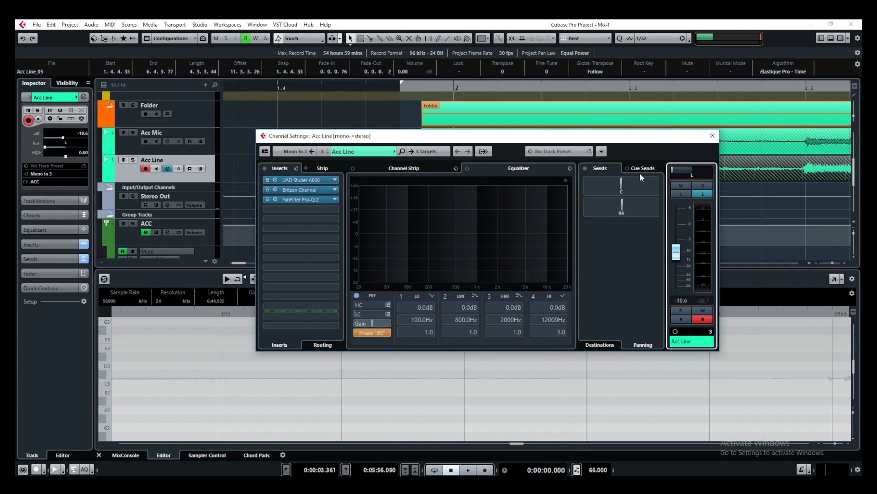
pyautogui.click(712, 135)
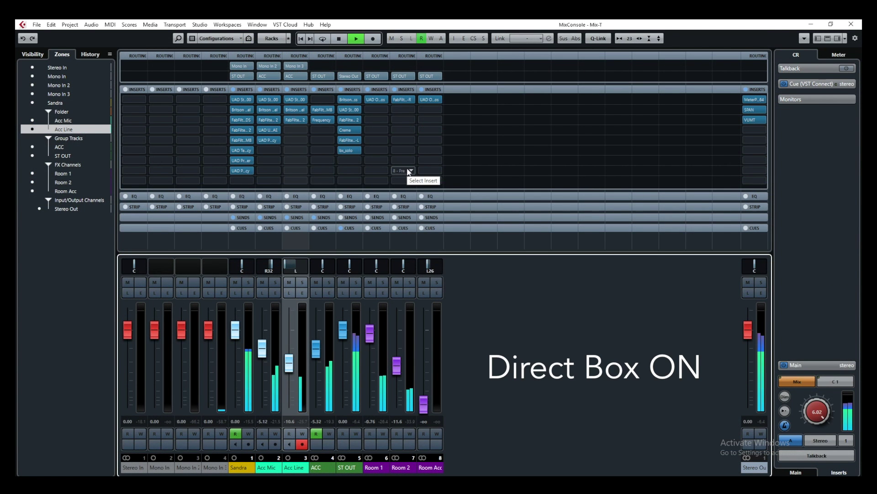
# Mute and unmute Acc Line twice during playback in the MixConsole to compare the mix with and without the direct box.
pyautogui.click(290, 282)
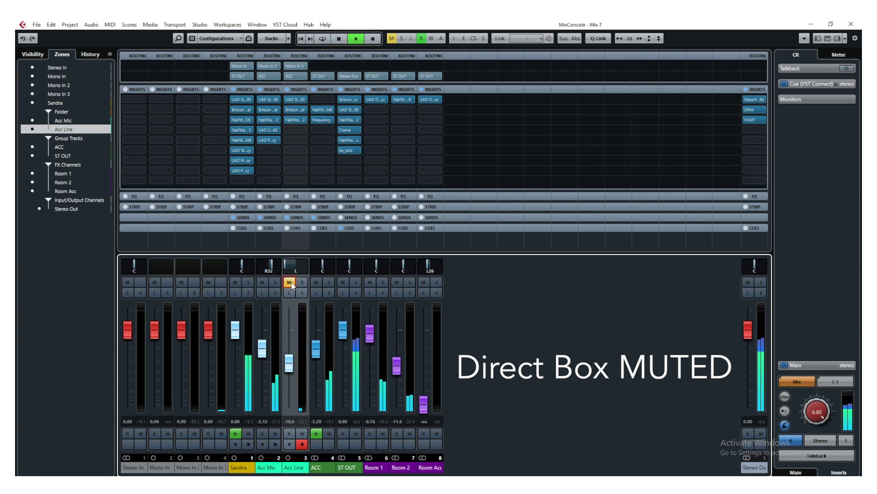
pyautogui.click(290, 283)
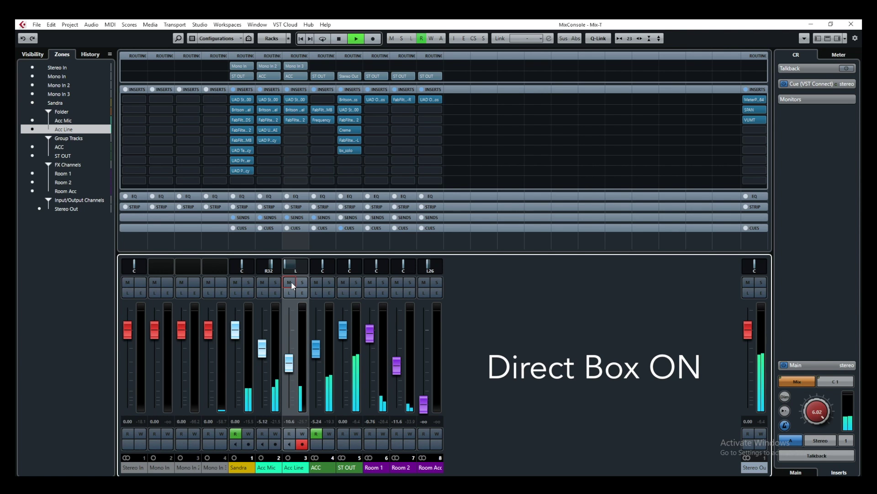
pyautogui.click(291, 283)
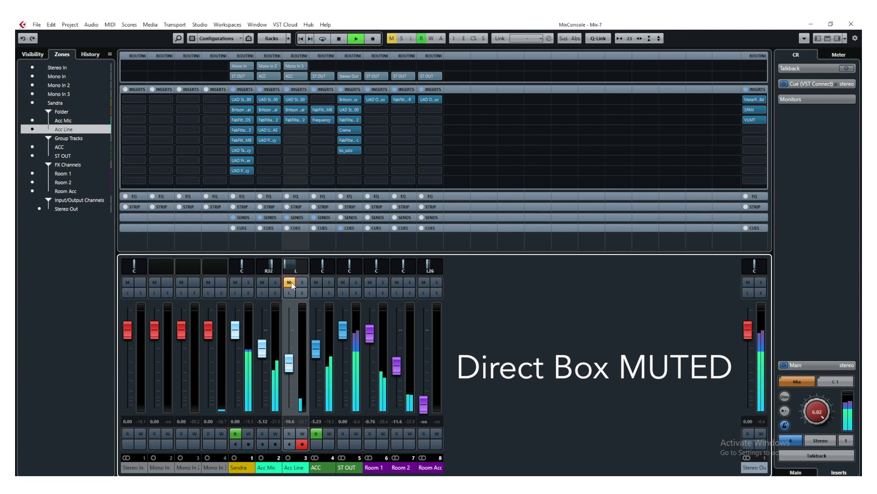
pyautogui.click(291, 283)
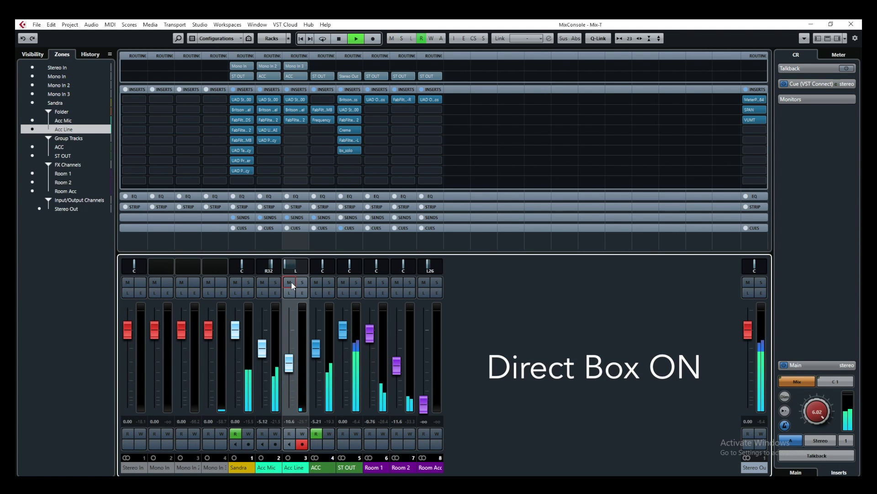